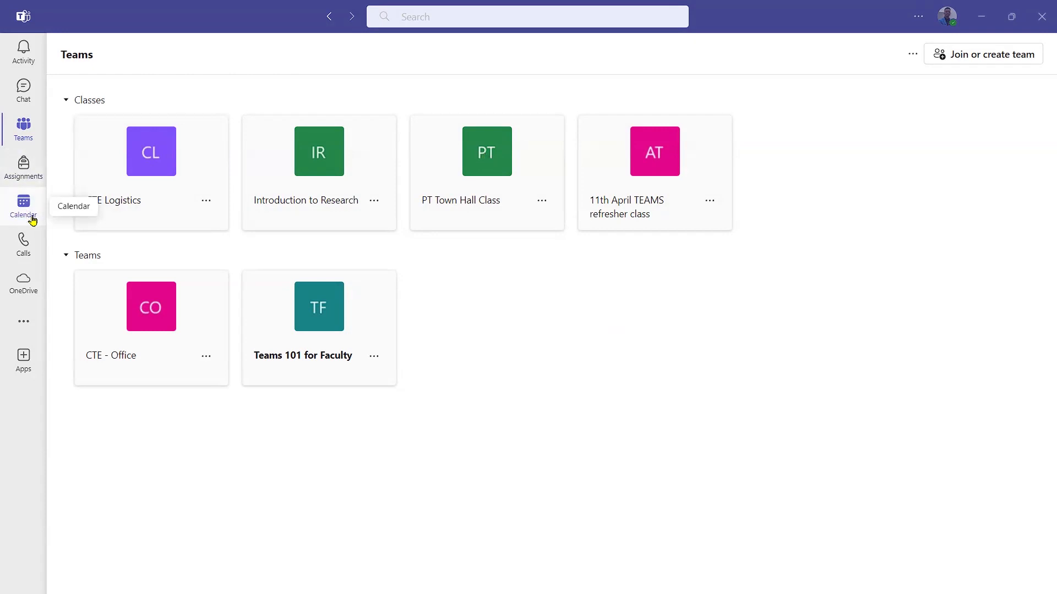
Open the Teams calendar on the April 2024 work week, dismissing the Join with an ID box.
click(32, 220)
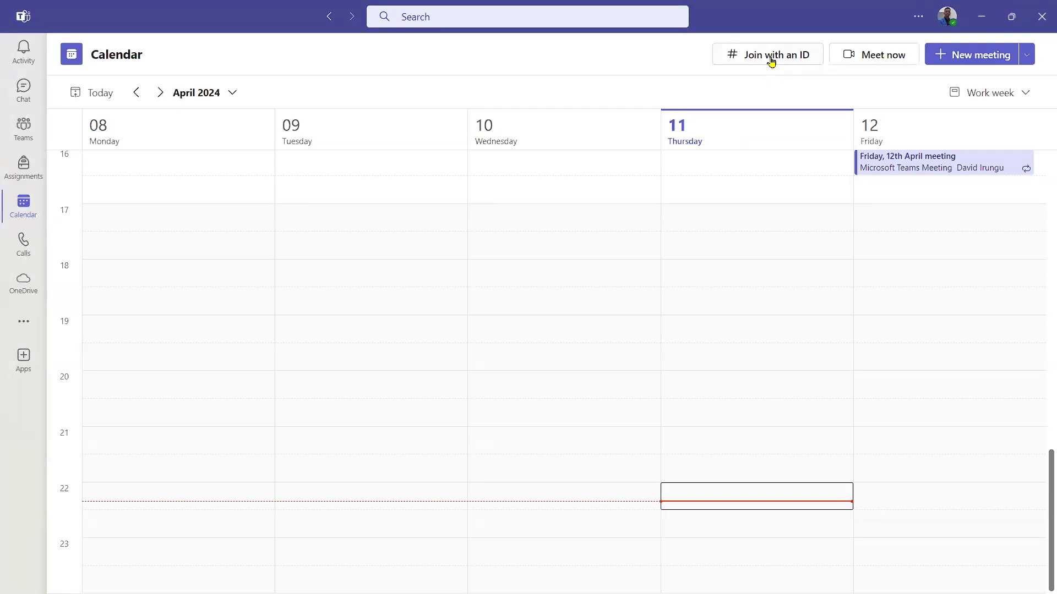
click(771, 61)
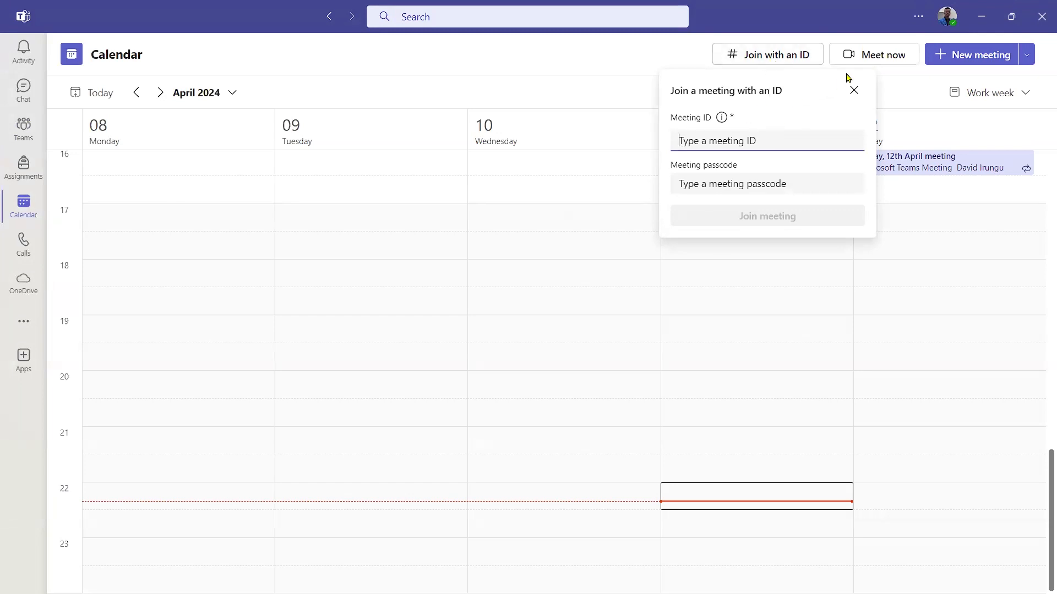
click(908, 82)
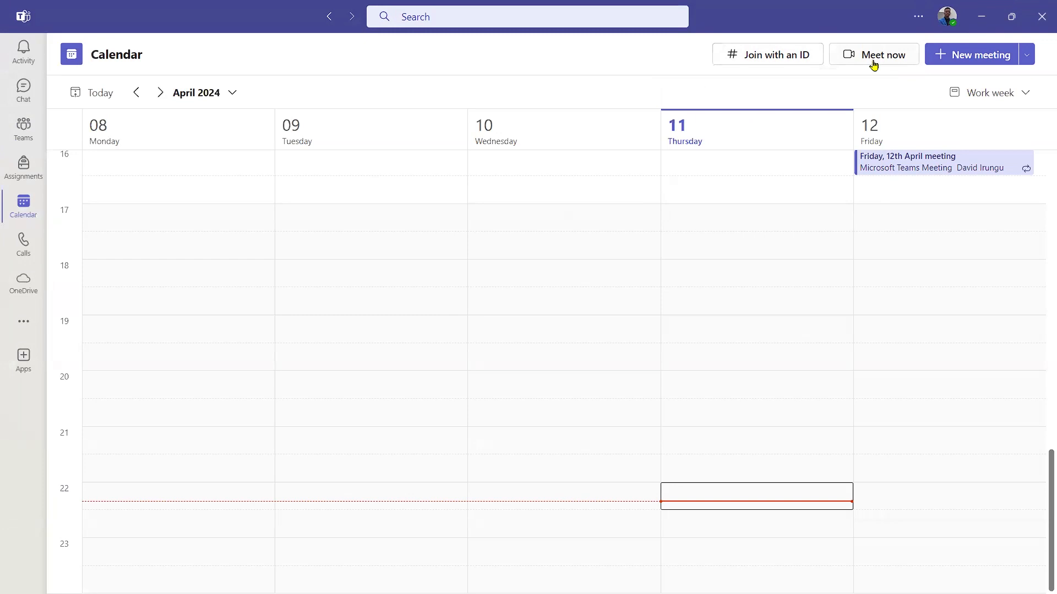
click(874, 61)
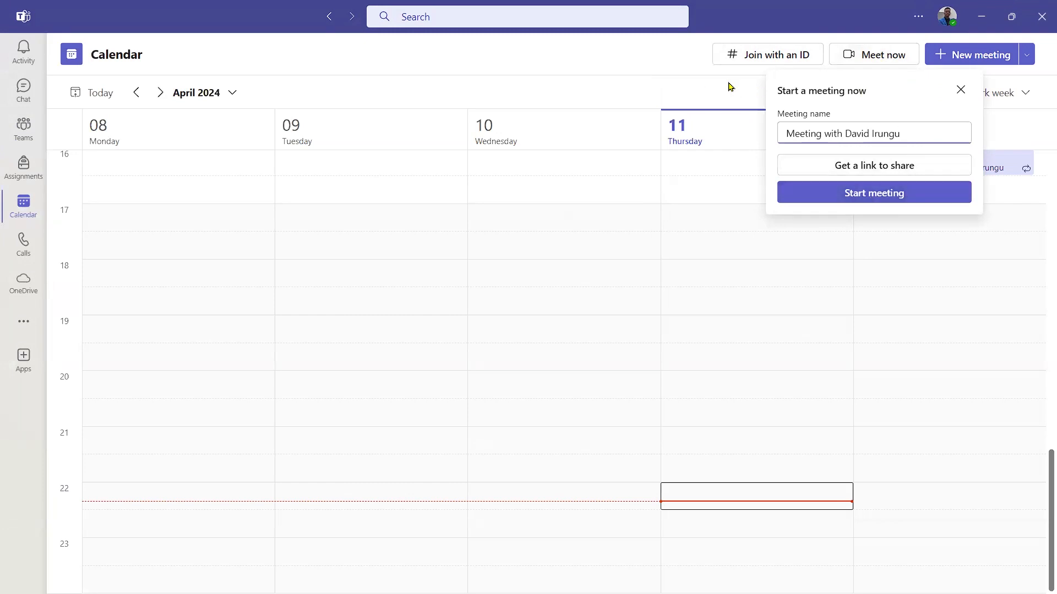
click(688, 79)
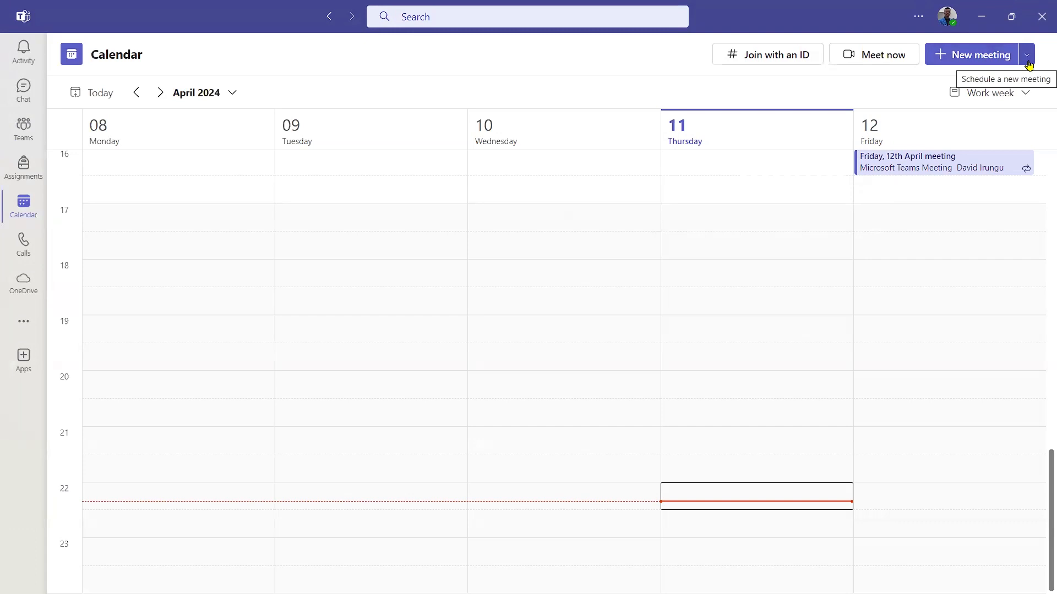
Start a new scheduled meeting from the New meeting dropdown.
click(1027, 55)
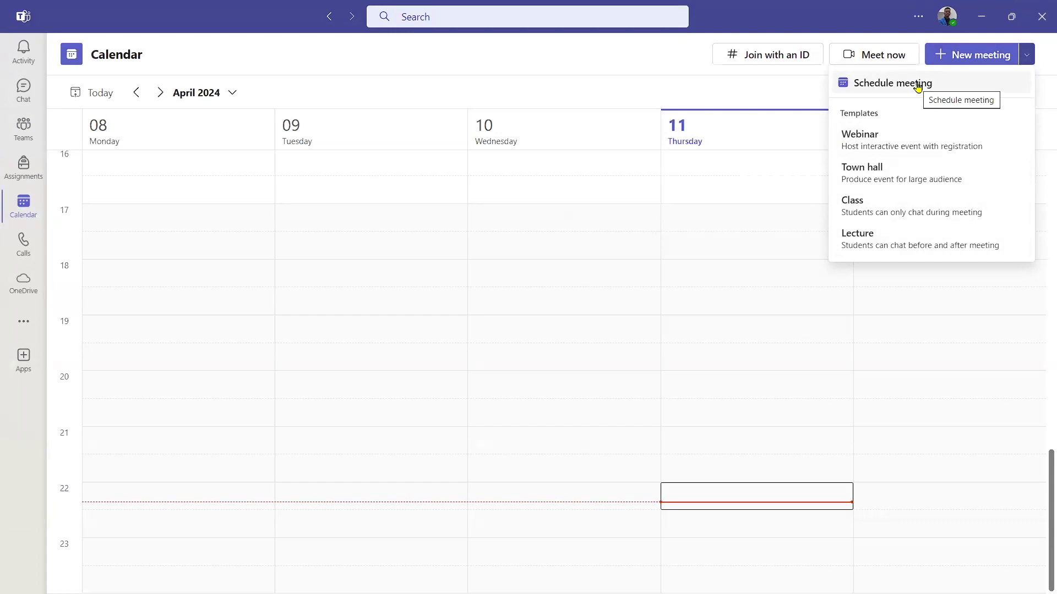
click(918, 86)
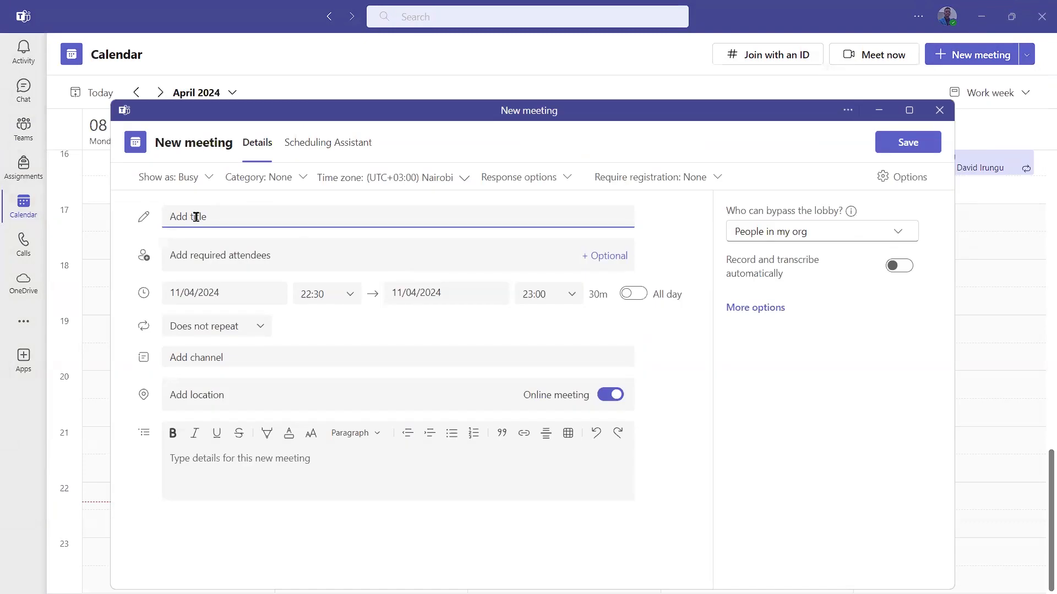
Title the meeting 'TEAMS Demo Class' and add two required attendees by their e-mail addresses.
text(TEAMS Demo Class)
click(223, 252)
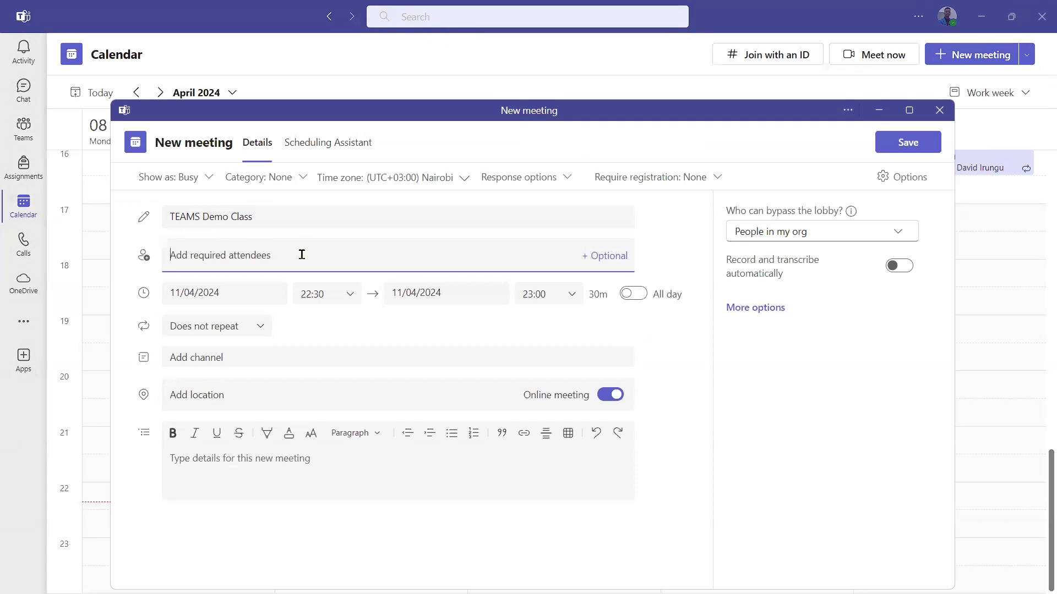
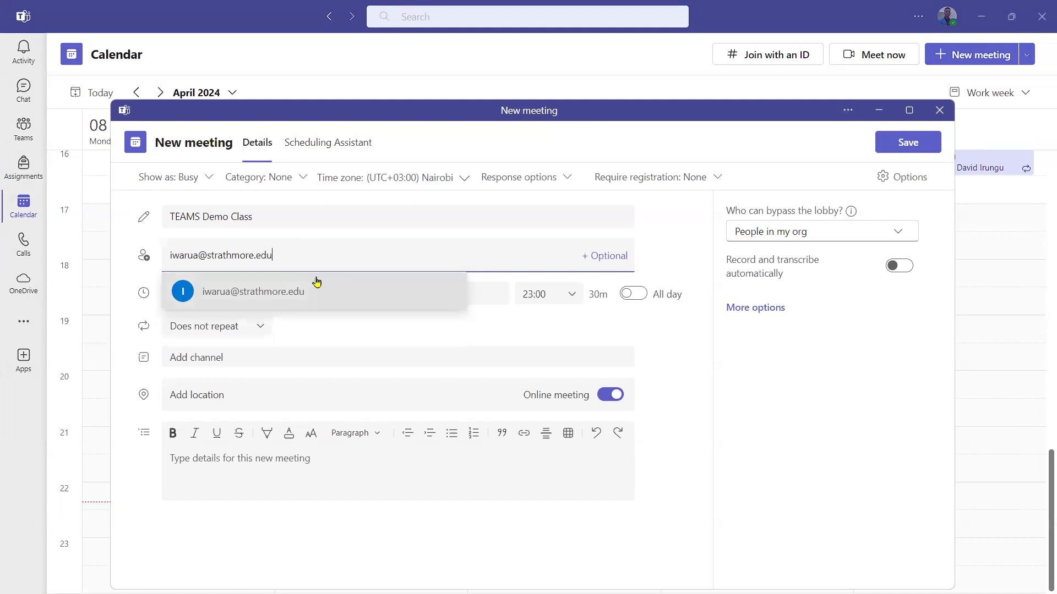
click(321, 293)
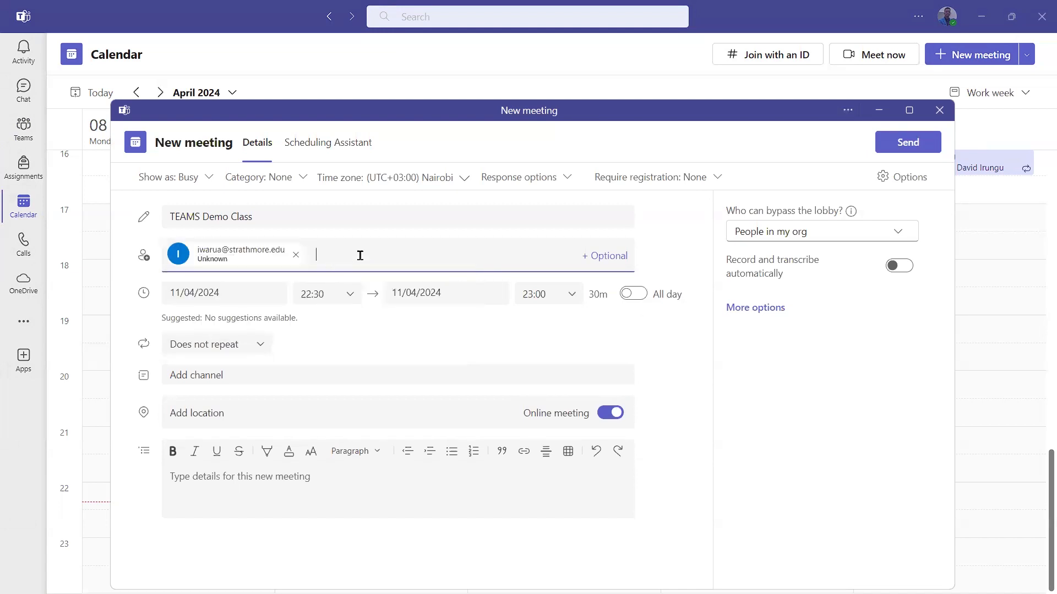
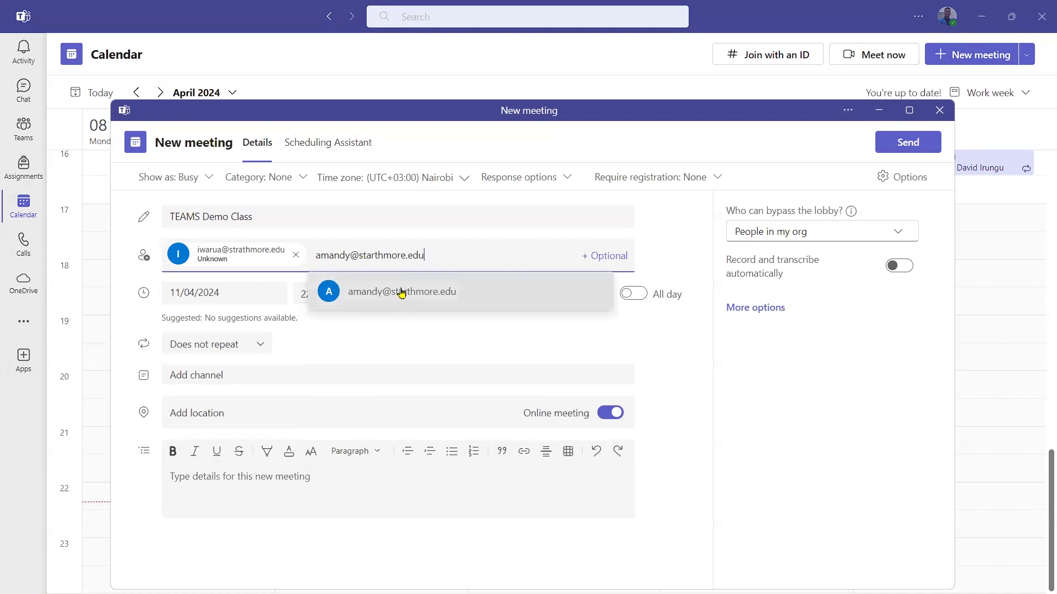
click(400, 291)
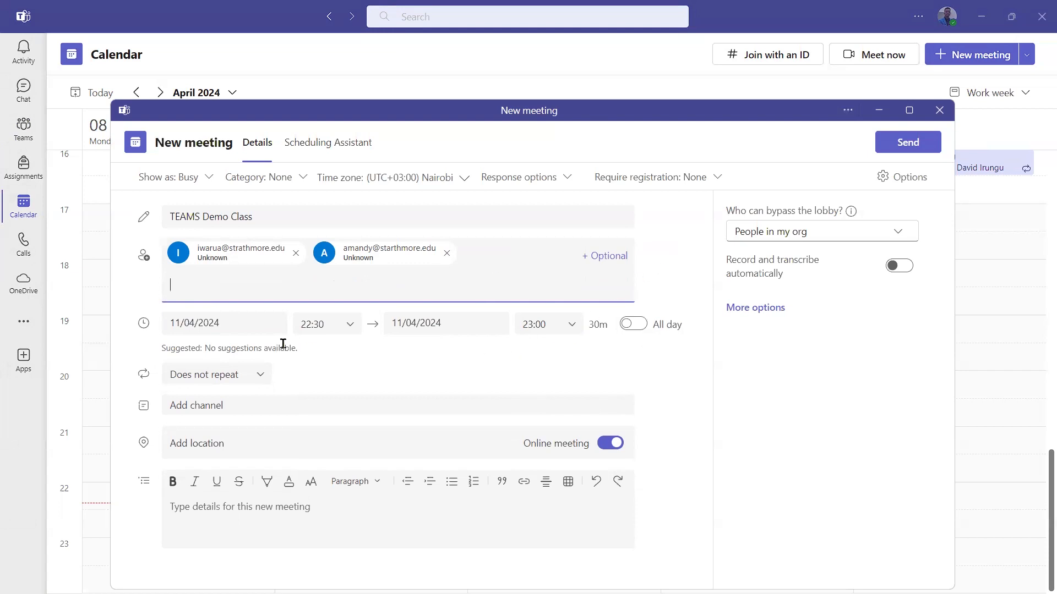
Schedule the meeting on 15/04/2024 from 12:30 to 14:00.
click(236, 325)
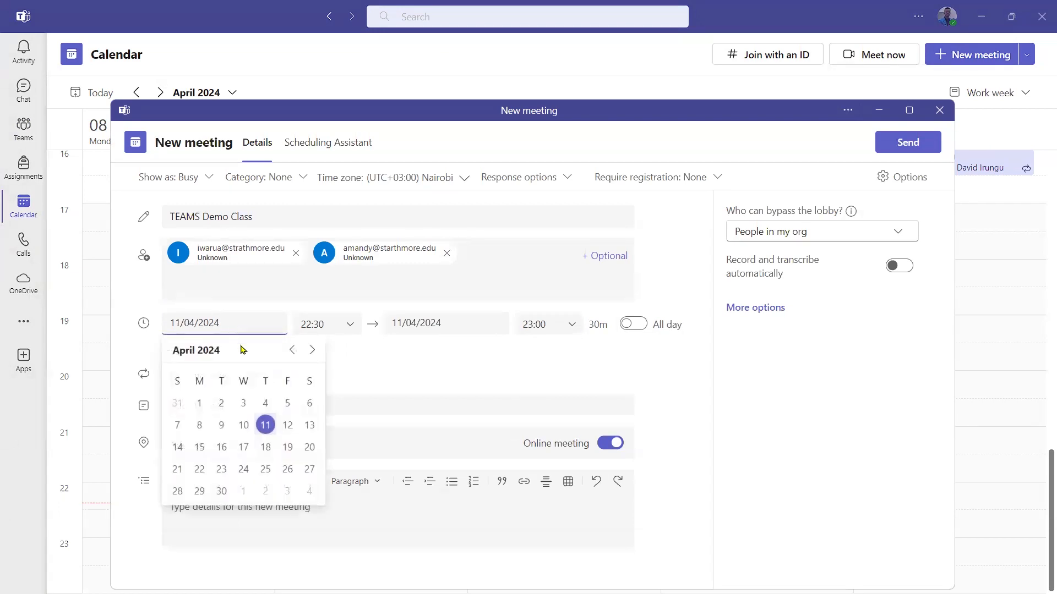
click(199, 454)
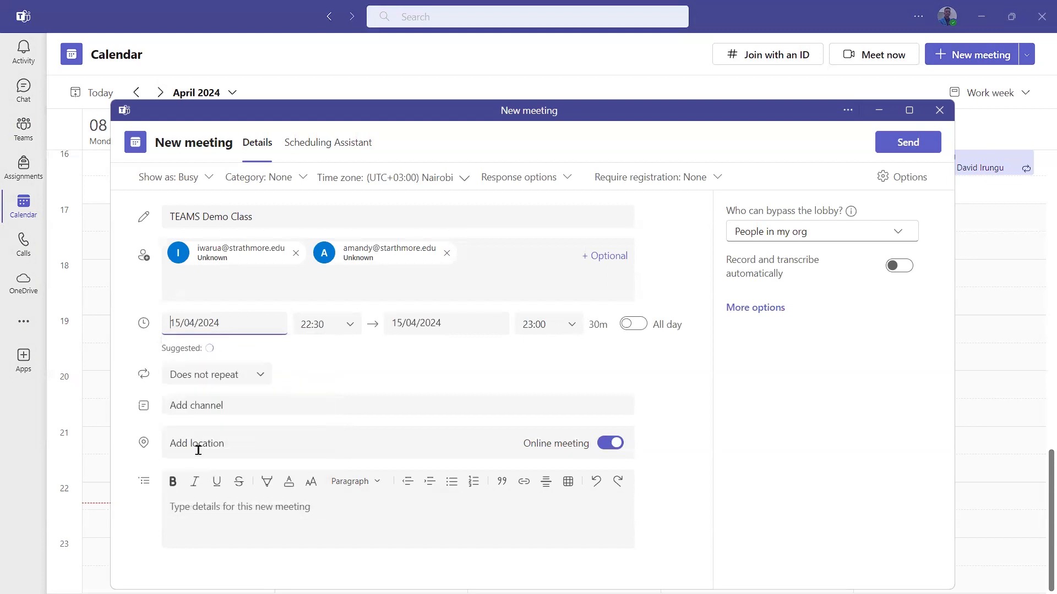
click(327, 327)
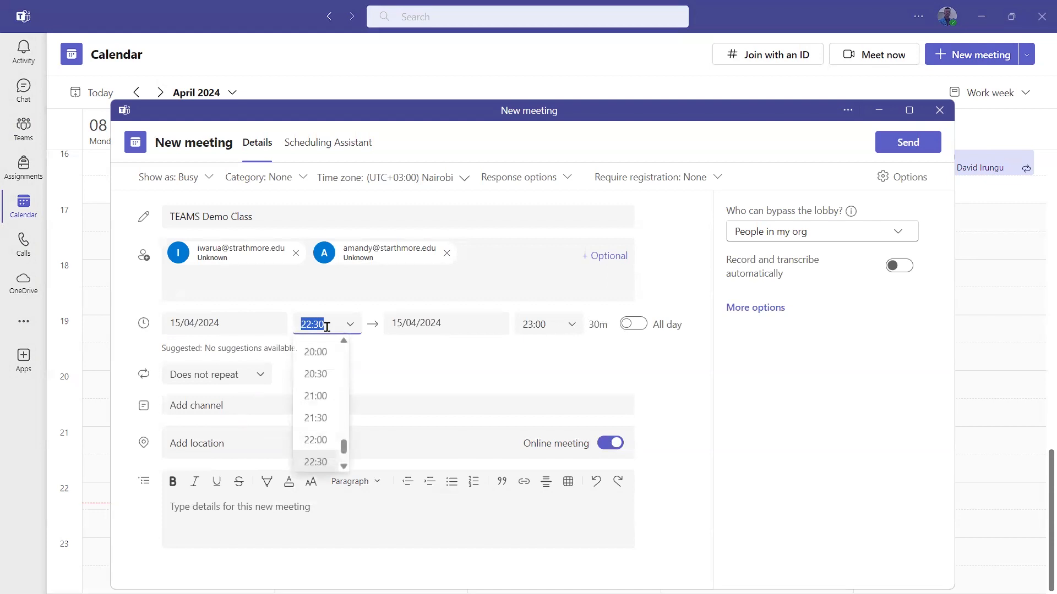
scroll(327, 378, up, 2)
scroll(326, 377, up, 5)
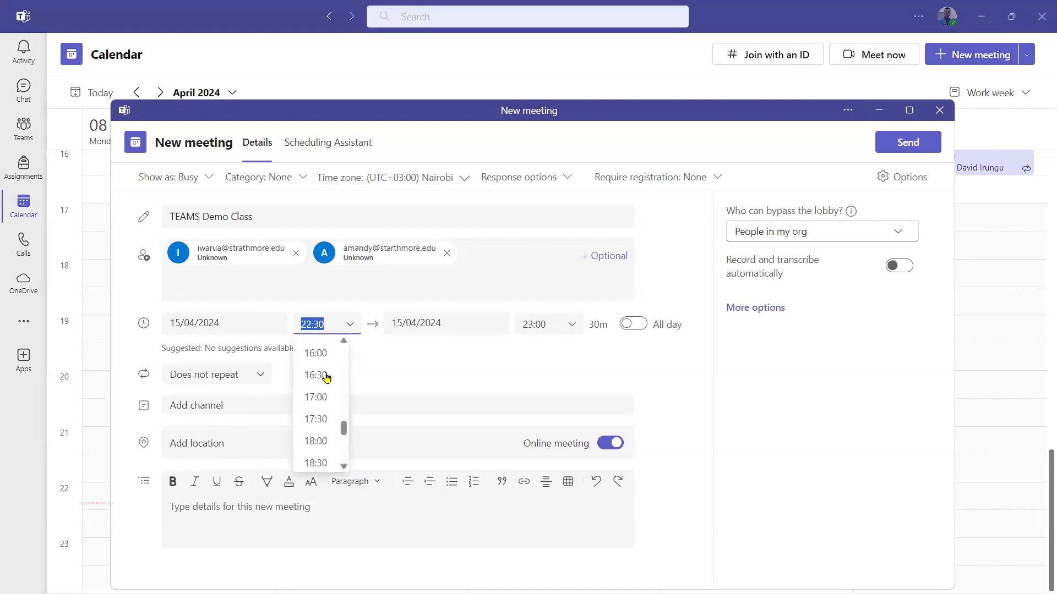
click(323, 366)
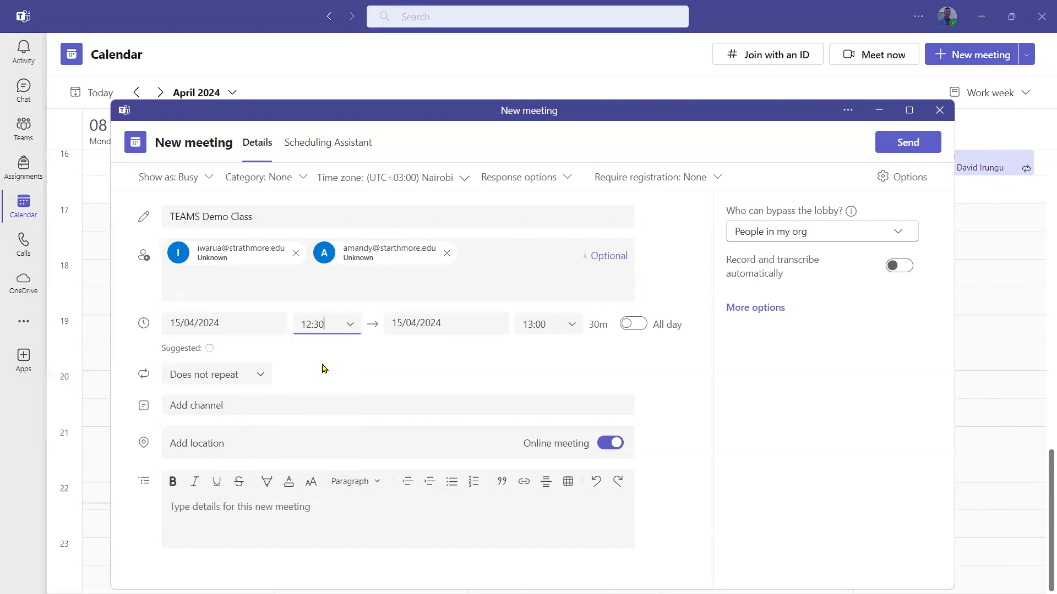
click(439, 324)
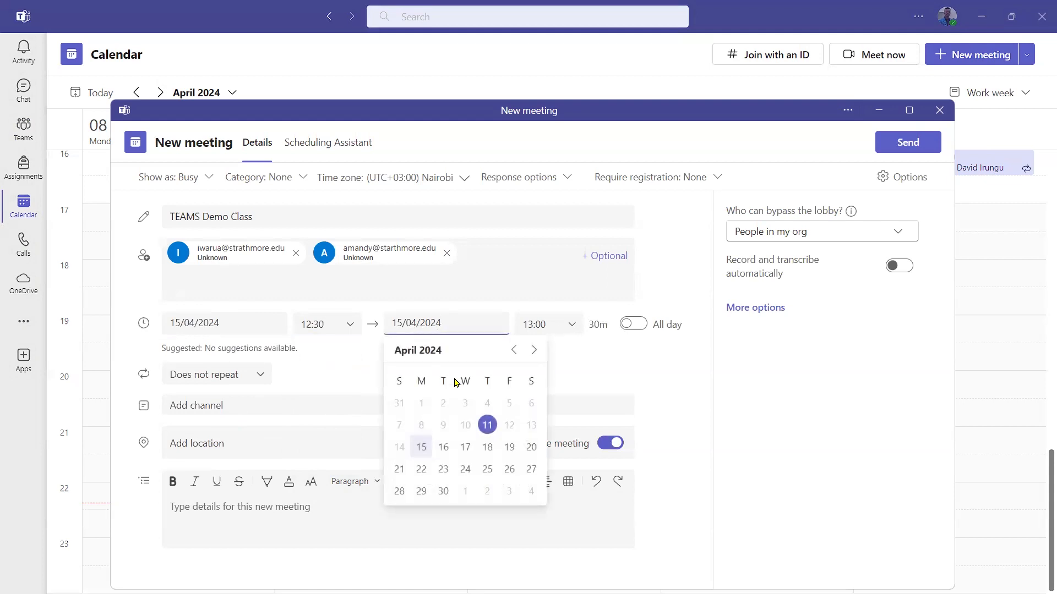
click(421, 446)
click(528, 325)
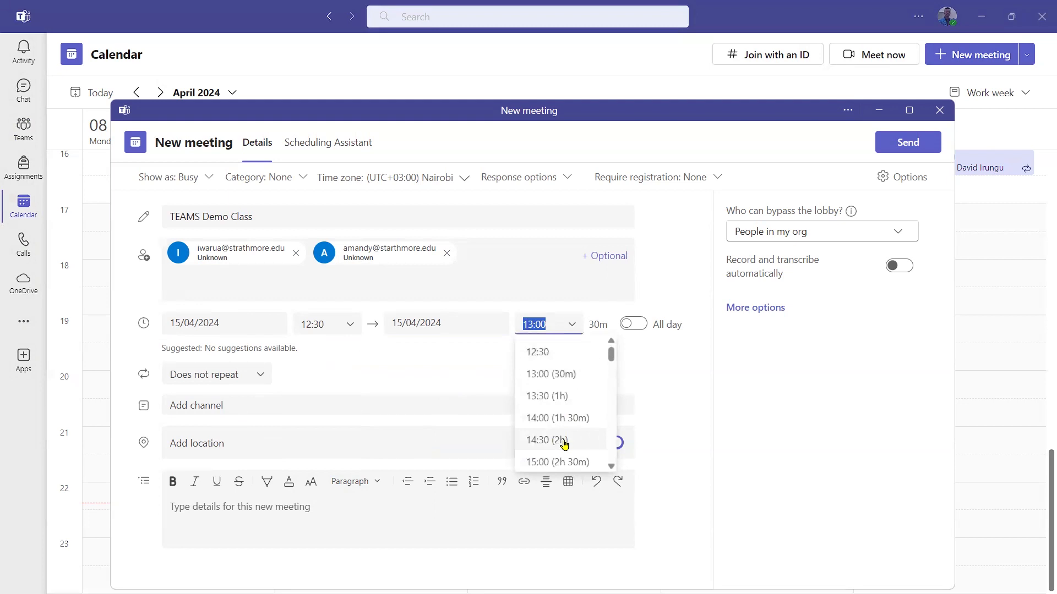
click(569, 423)
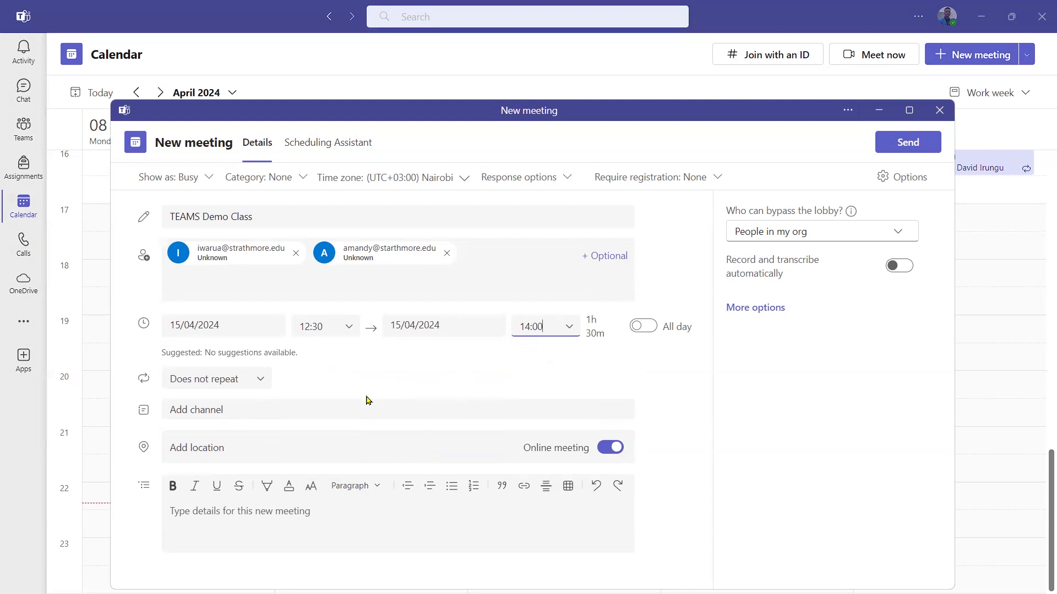
Set the meeting to repeat weekly on Mondays until 03/06/2024 and save the recurrence.
click(261, 383)
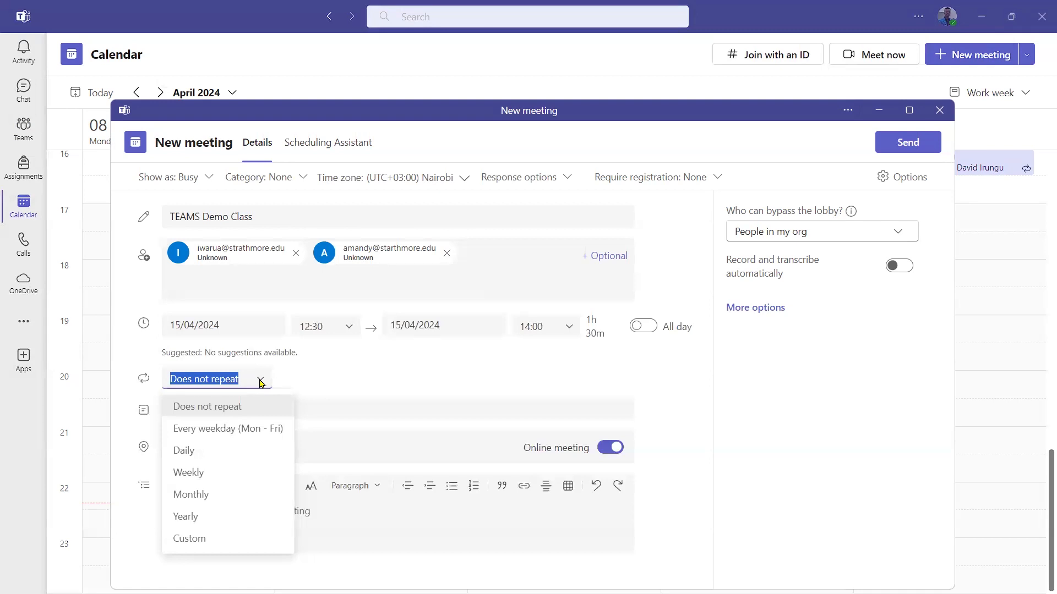
click(236, 474)
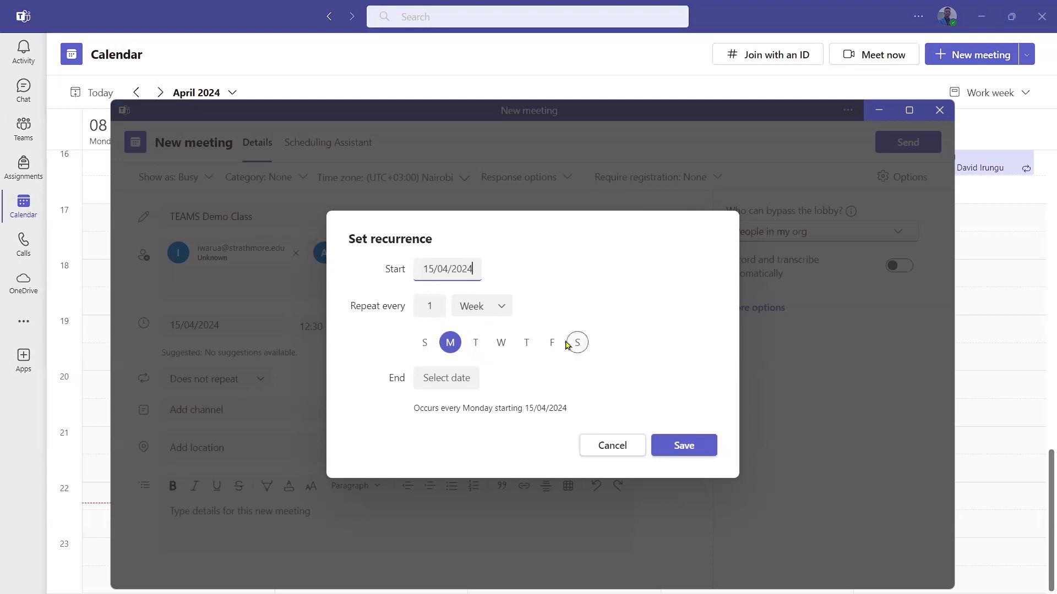
click(440, 378)
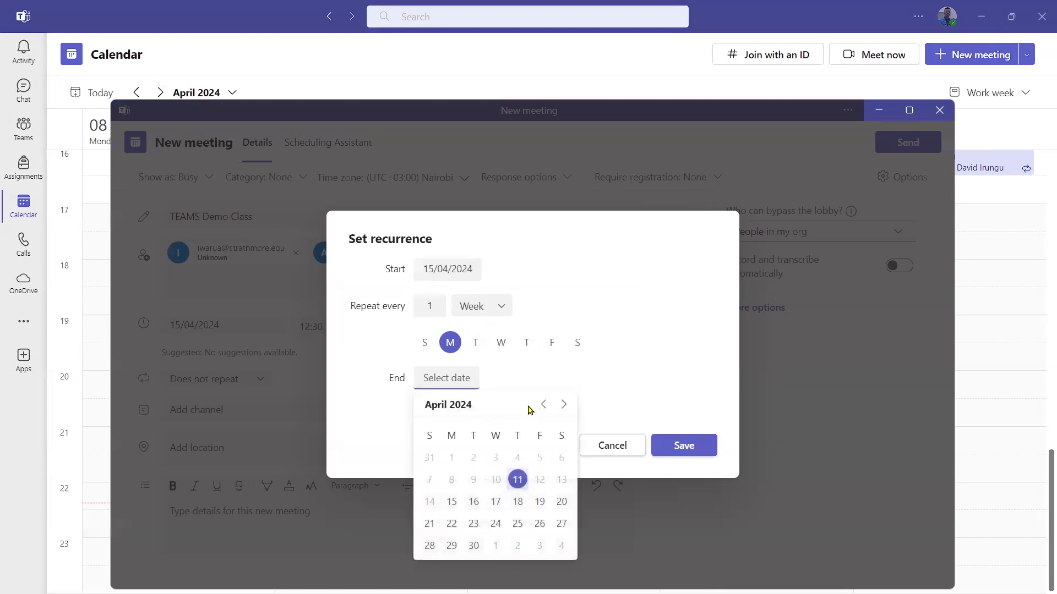
click(562, 405)
click(560, 405)
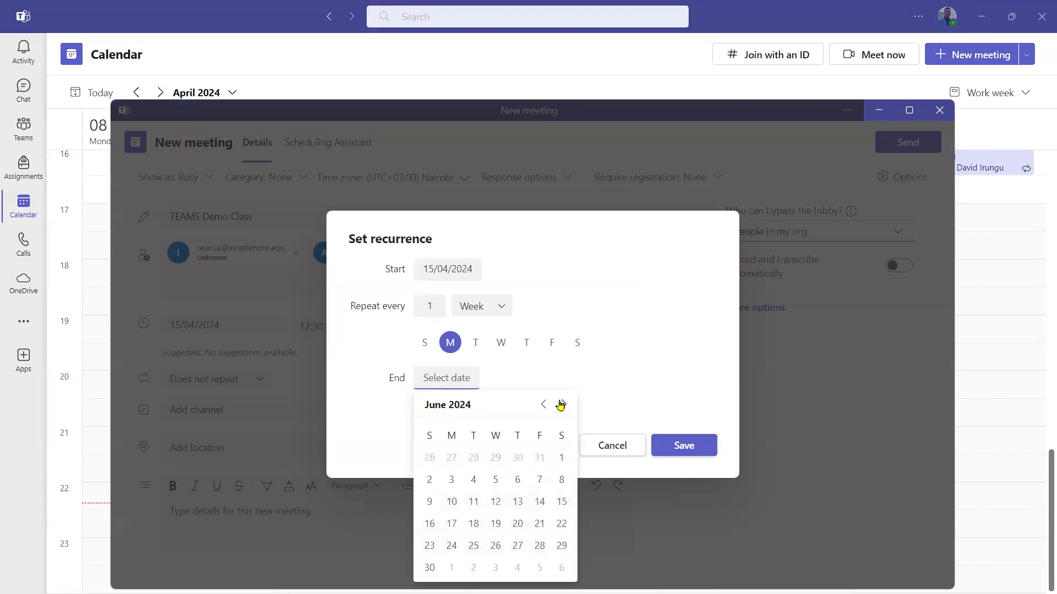
click(451, 480)
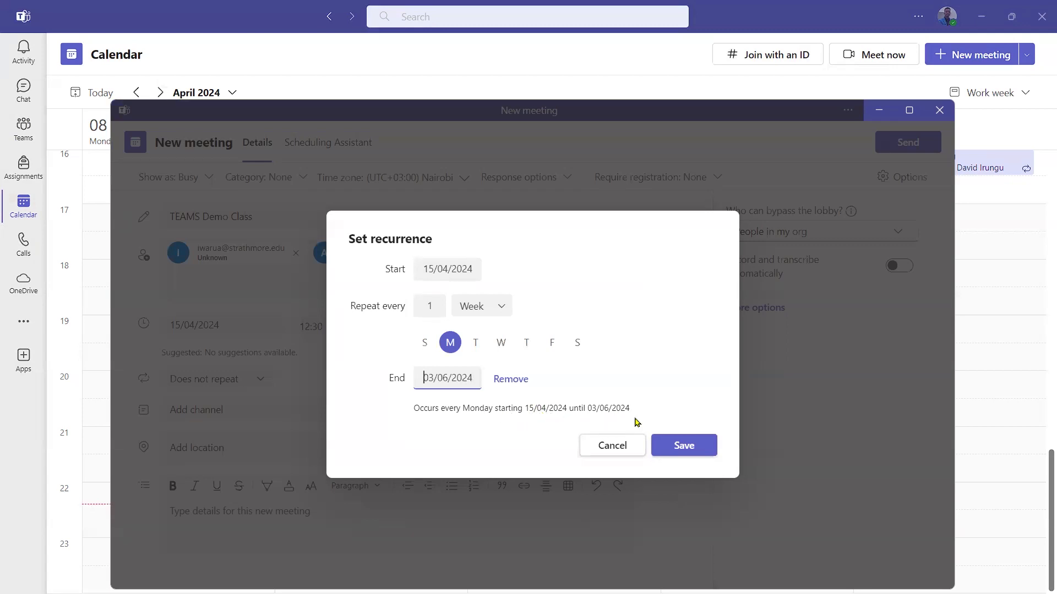
click(685, 454)
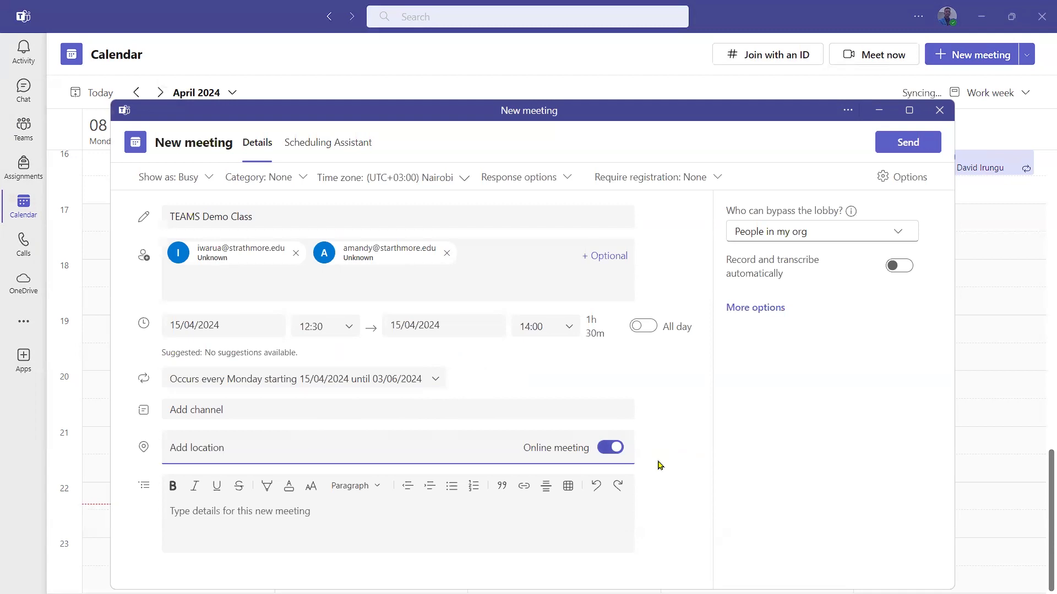
Keep Online meeting on and enter 'Agenda for the meeting will include...' with numbered items 1. and 2.
click(615, 451)
click(615, 450)
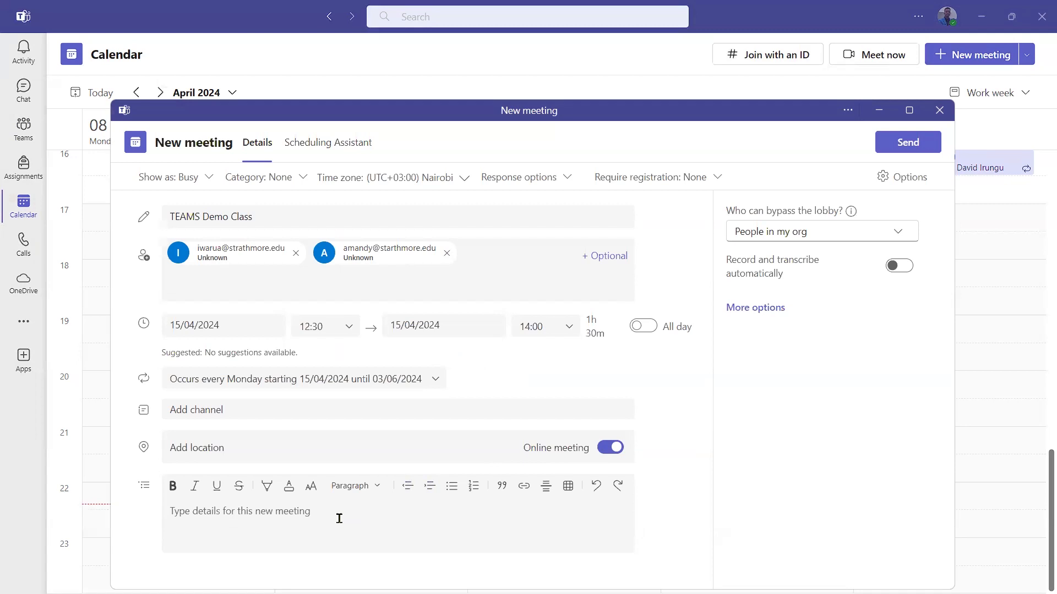
text(Agen)
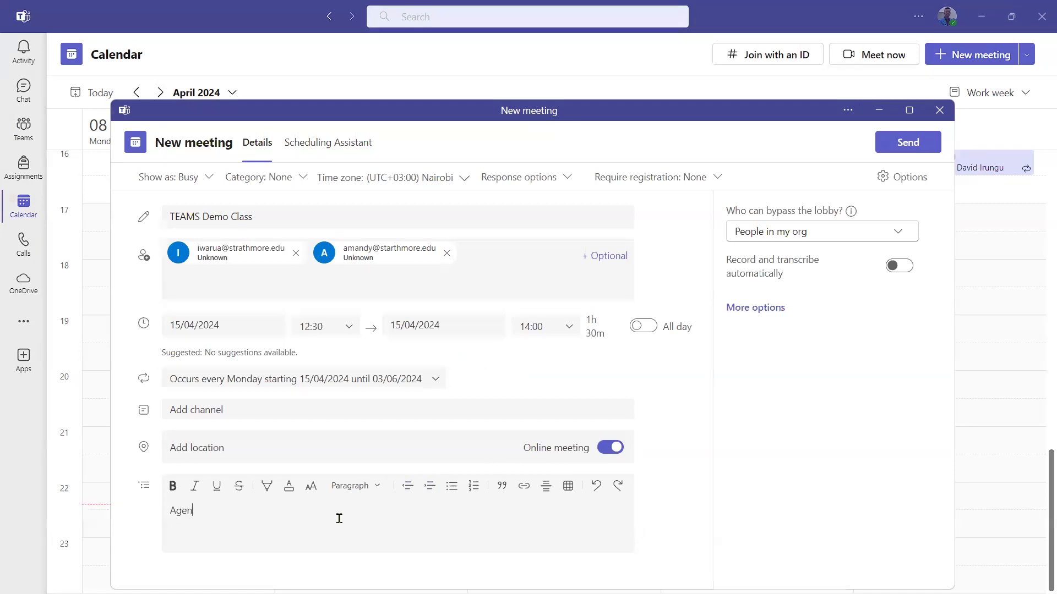
text(da for the meeting will incl)
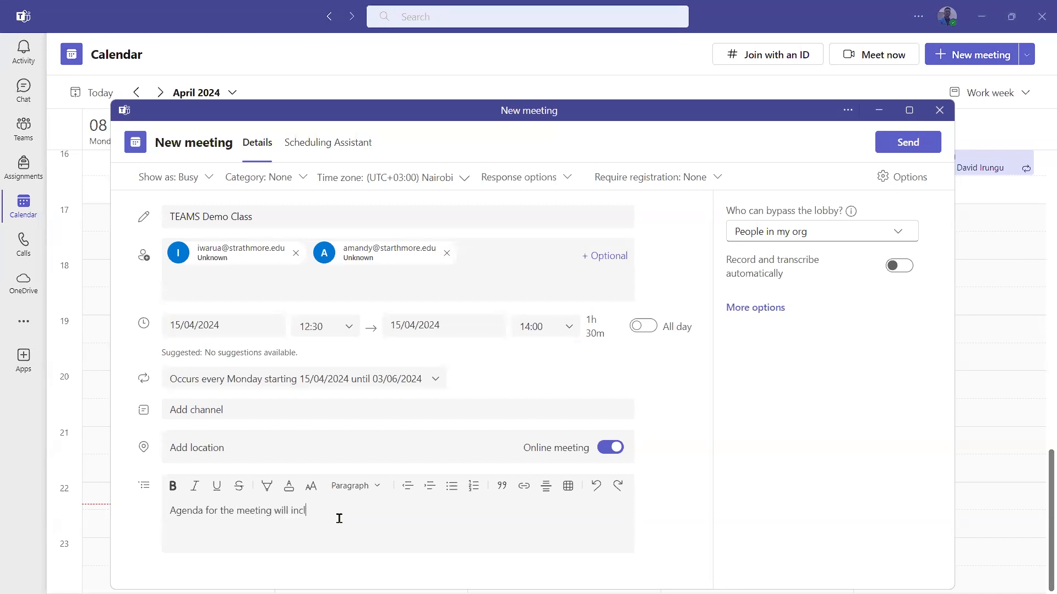
text(ude... 1.)
key(Return)
text(2.)
key(Up)
Set lobby bypass to Everyone and turn on automatic recording and transcription.
click(898, 233)
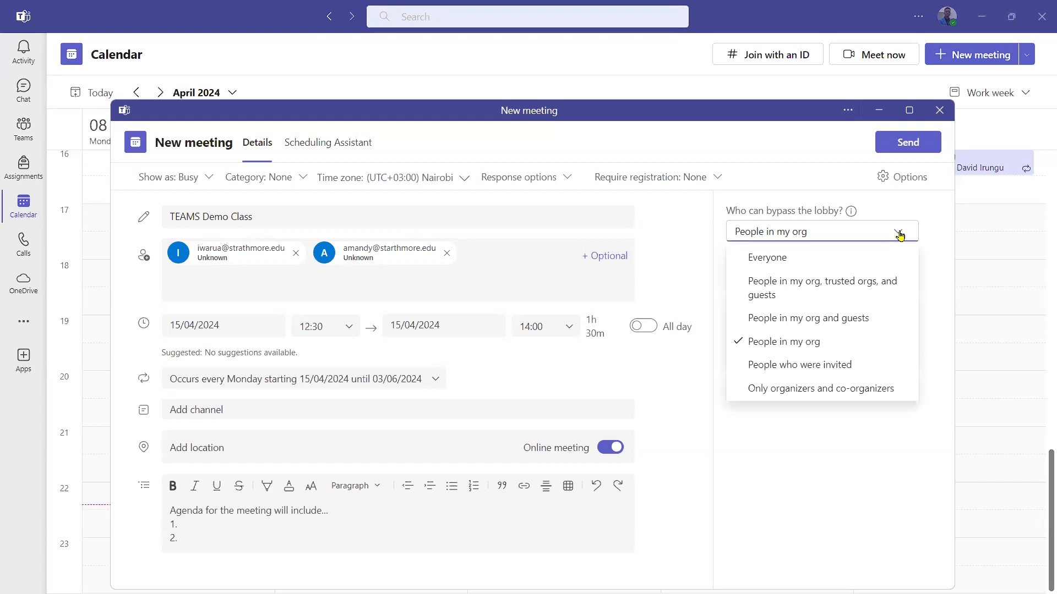
click(861, 258)
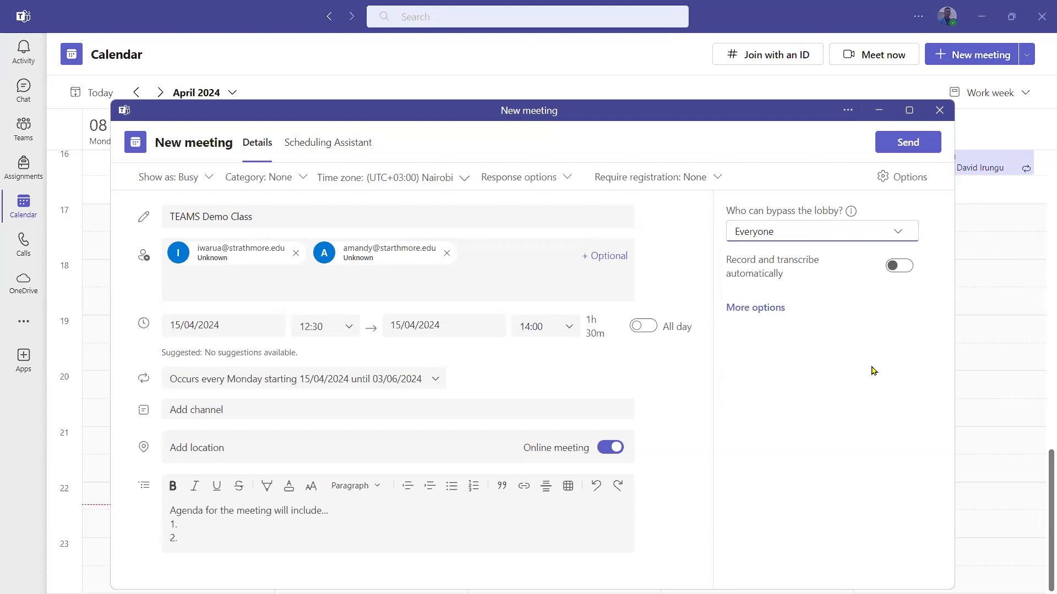
click(898, 268)
In the full meeting options, keep lobby bypass at Everyone, leave dial-in announcements off, and let Everyone present.
click(755, 309)
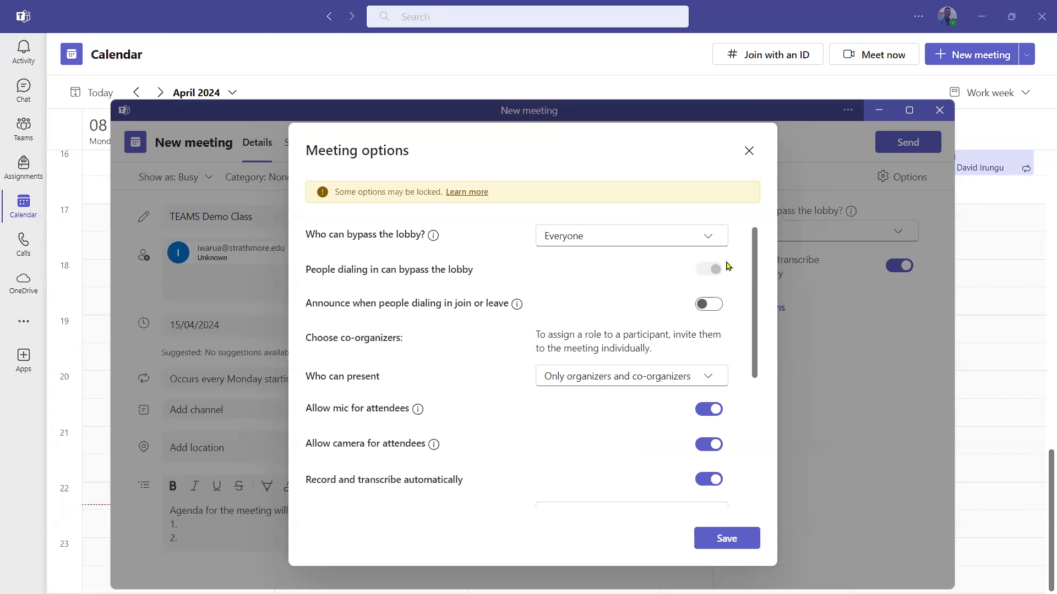
click(714, 239)
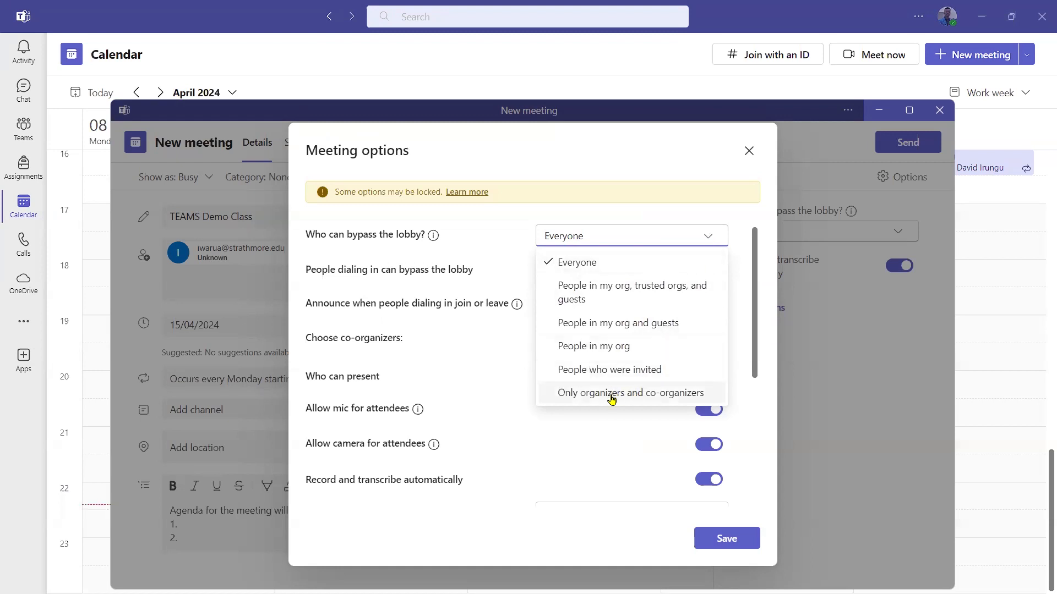
click(712, 239)
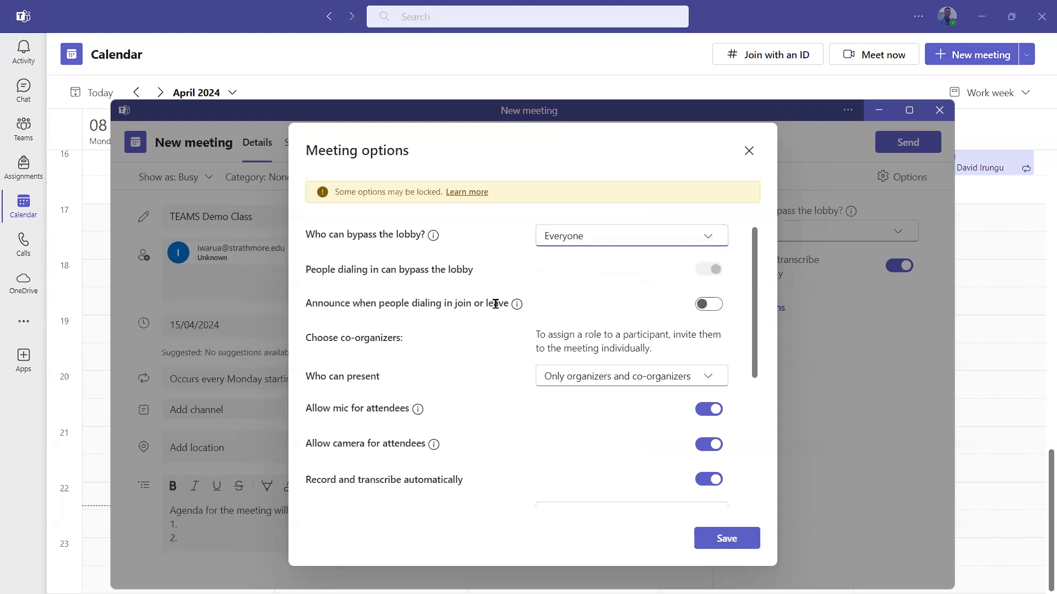
click(713, 306)
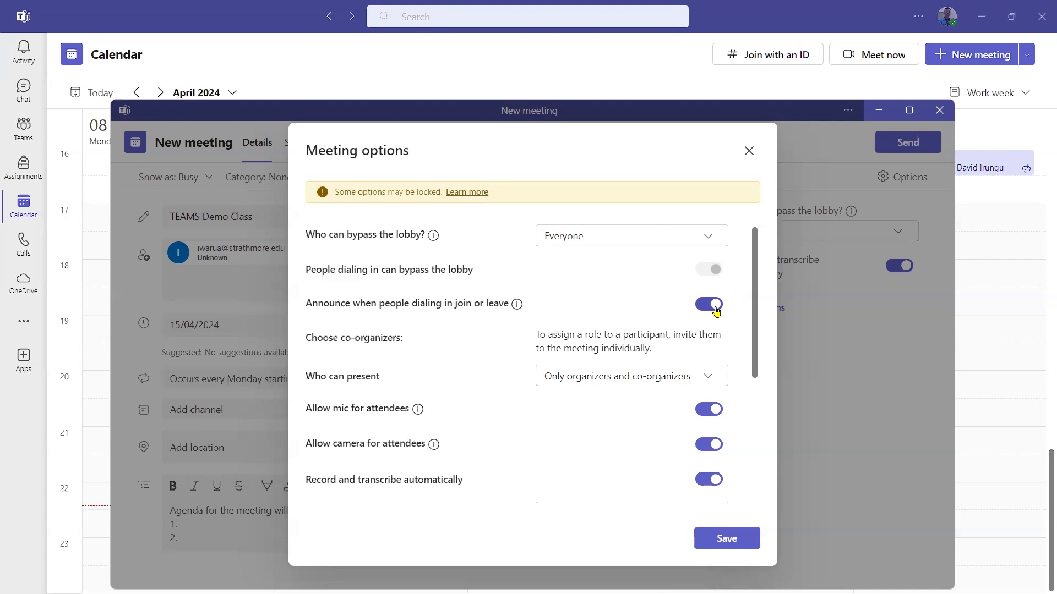
click(716, 307)
click(712, 377)
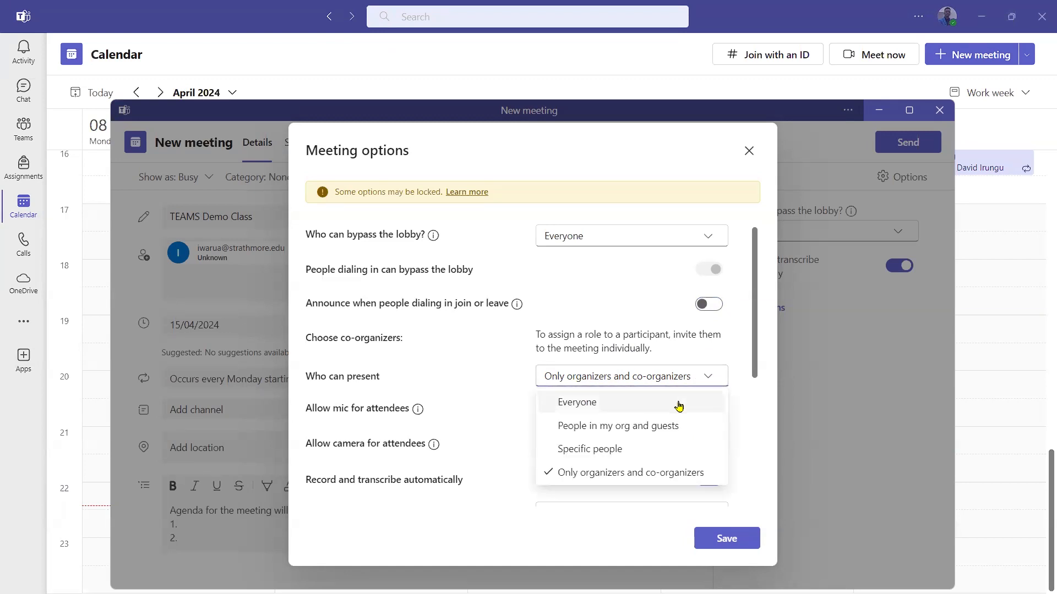
click(608, 406)
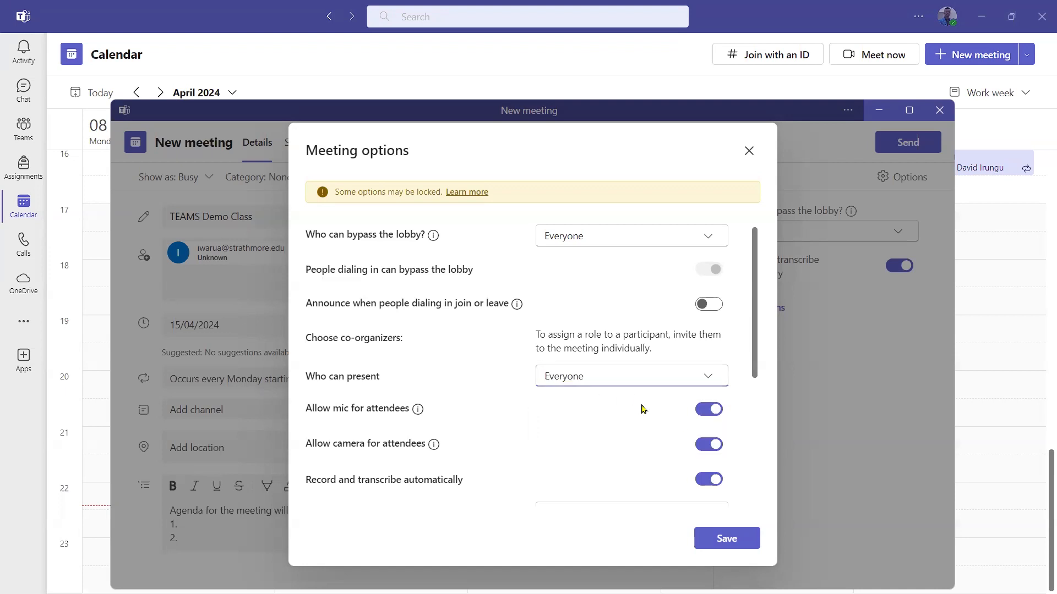
Leave attendee mic, camera and meeting chat on, then save the meeting options.
scroll(659, 413, down, 2)
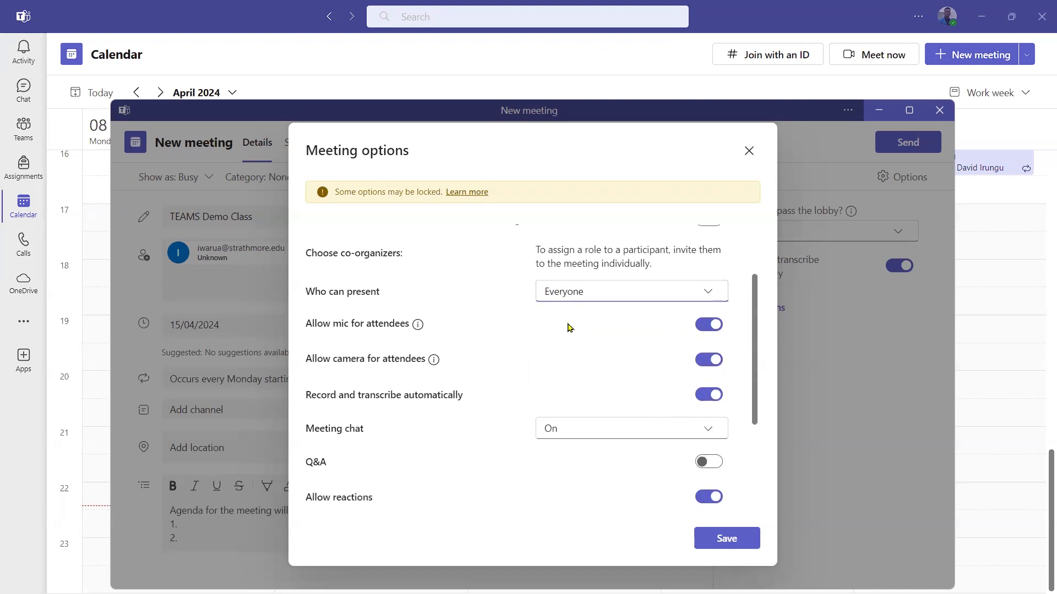
click(715, 327)
click(715, 327)
click(714, 360)
click(714, 360)
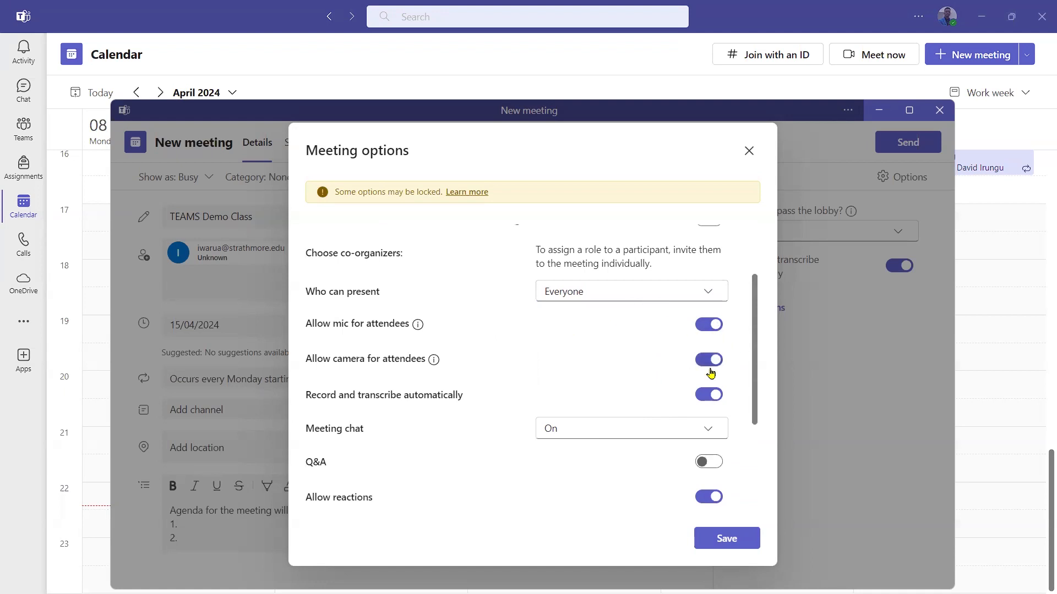
click(700, 432)
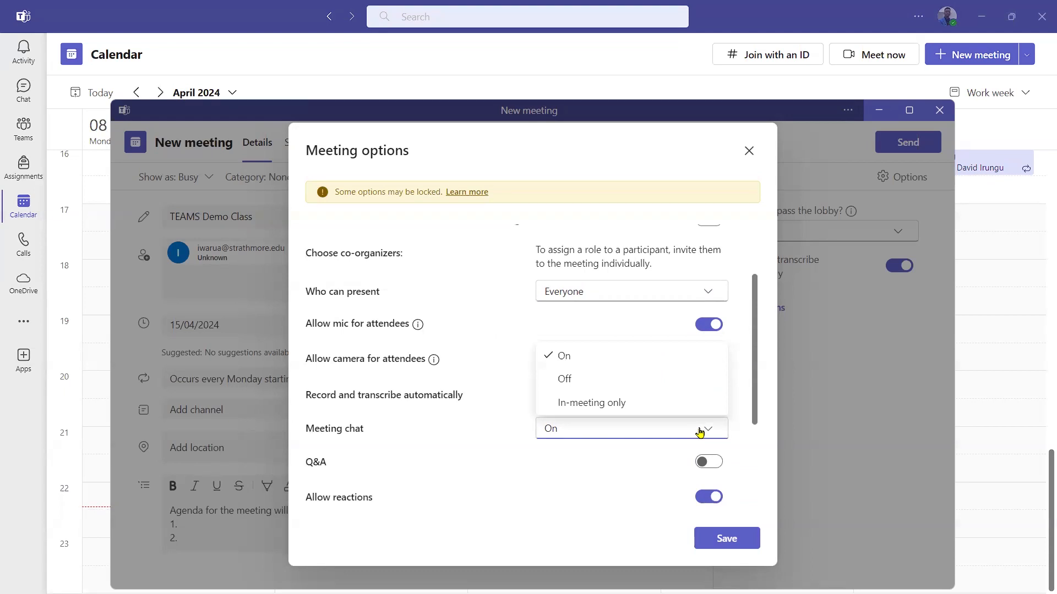
click(700, 432)
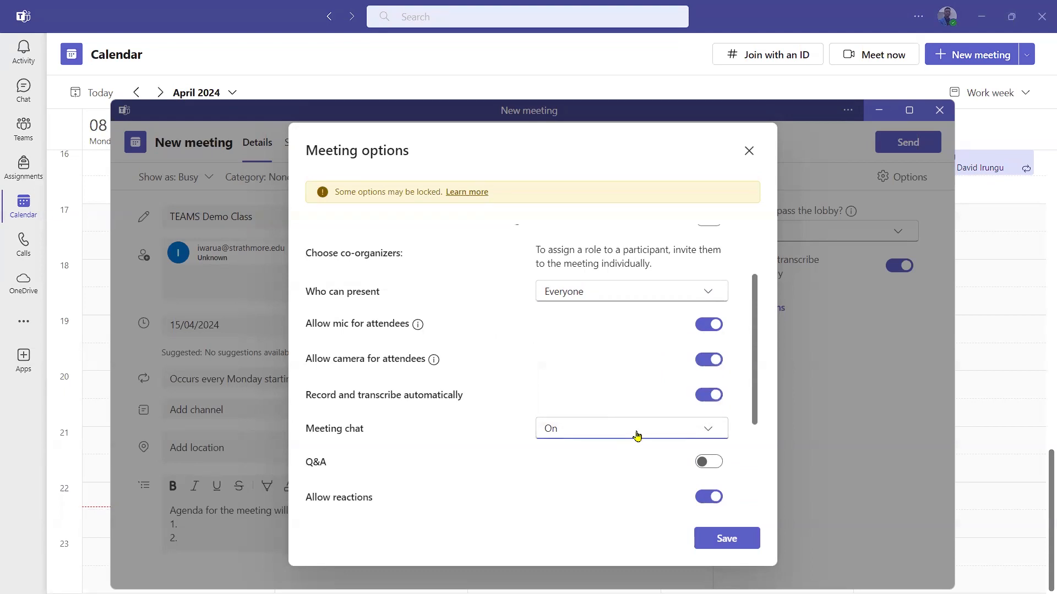
scroll(684, 439, down, 3)
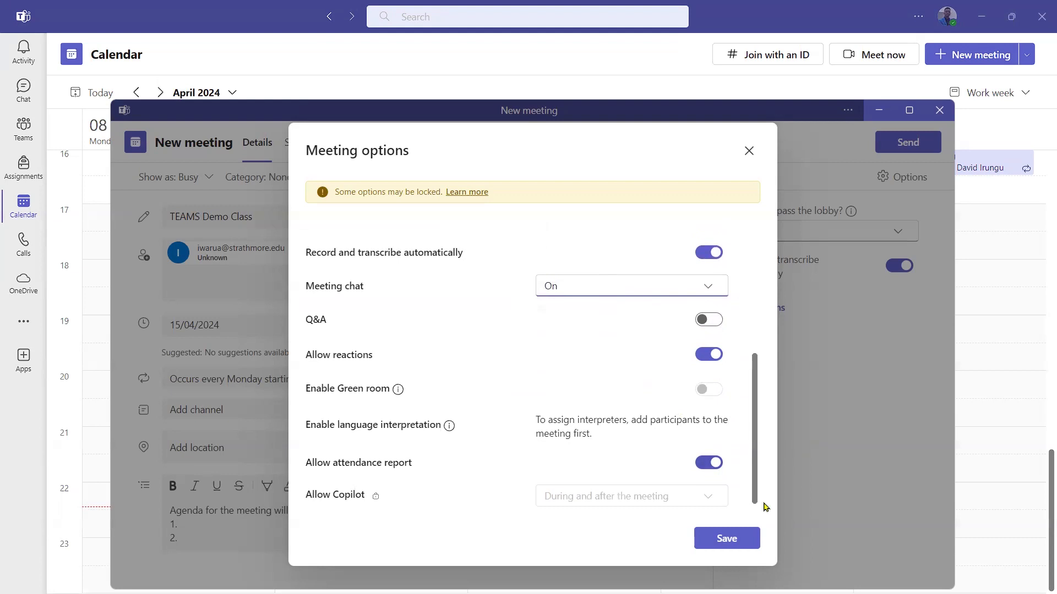
click(735, 542)
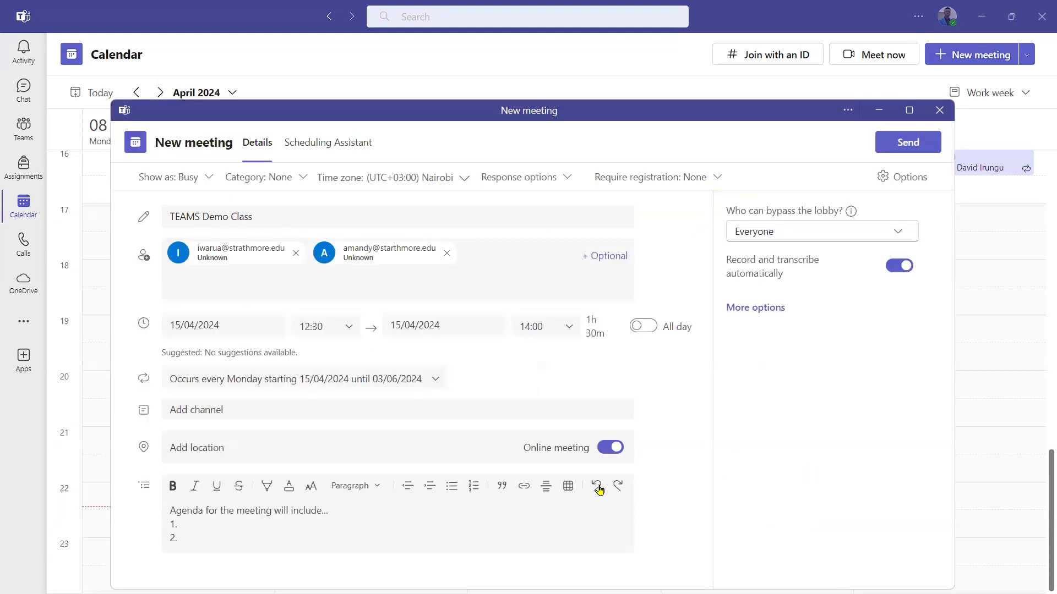
click(452, 183)
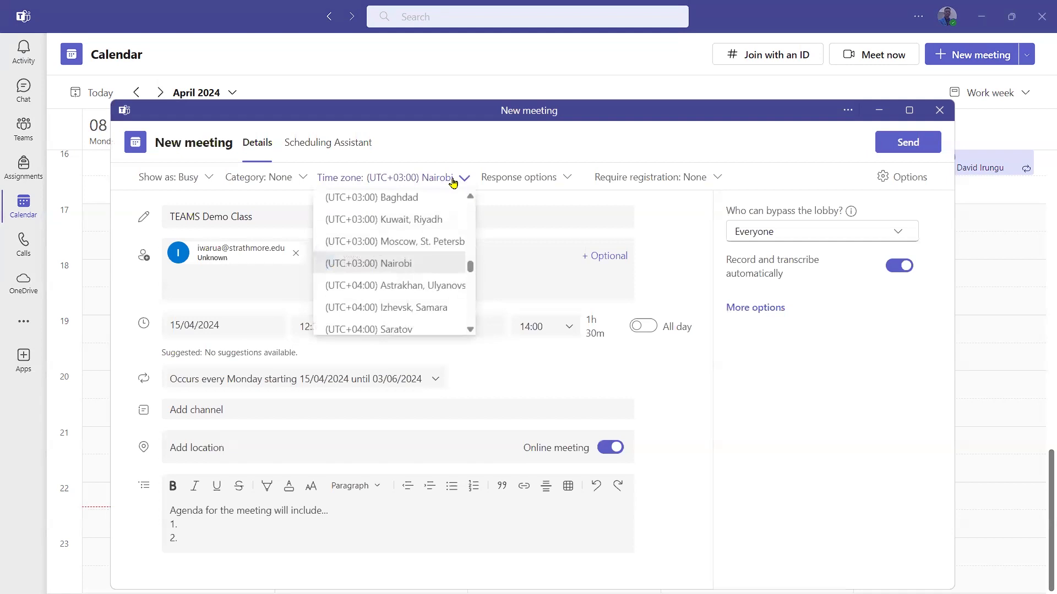
click(452, 183)
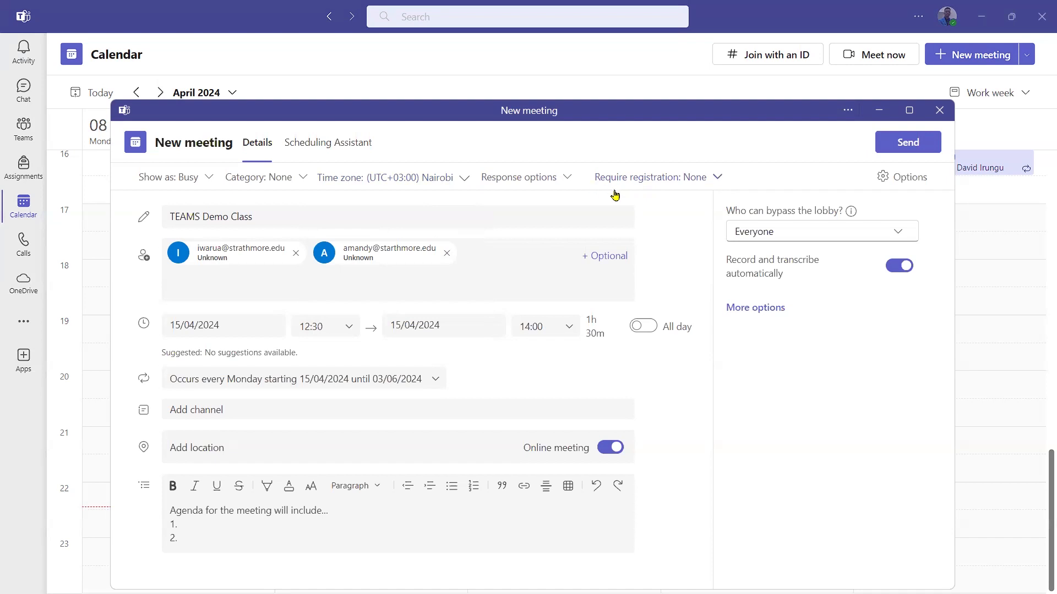
click(569, 179)
click(567, 177)
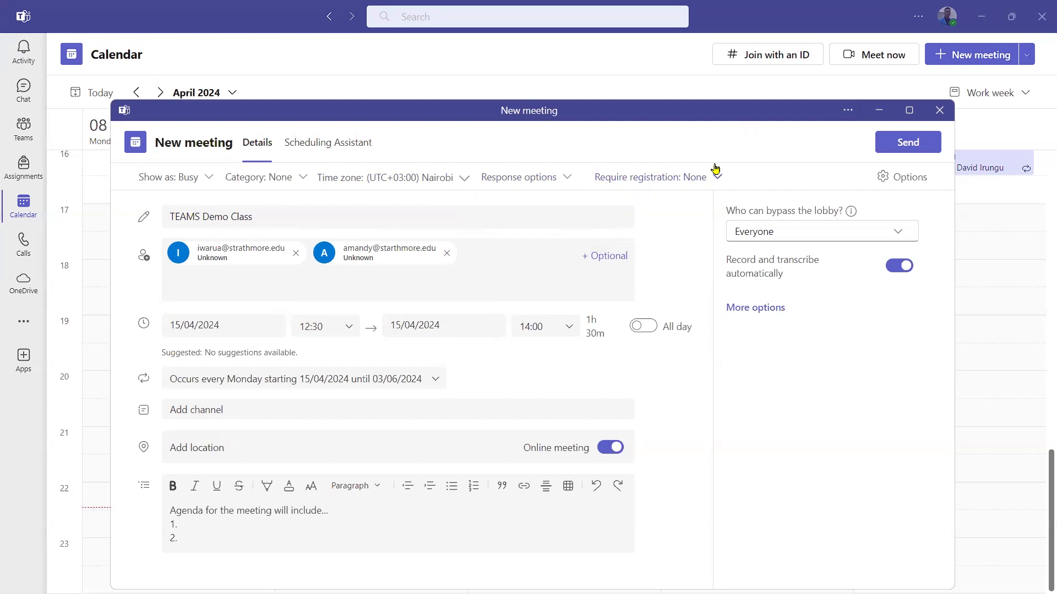